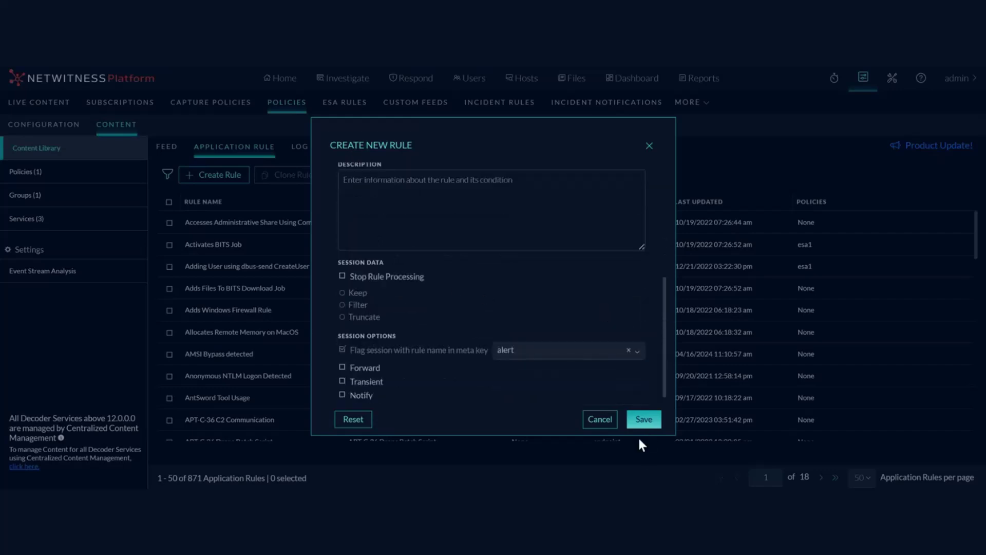
- Save the new application rule and filter the application rule list to the Custom source type
left_click(646, 423)
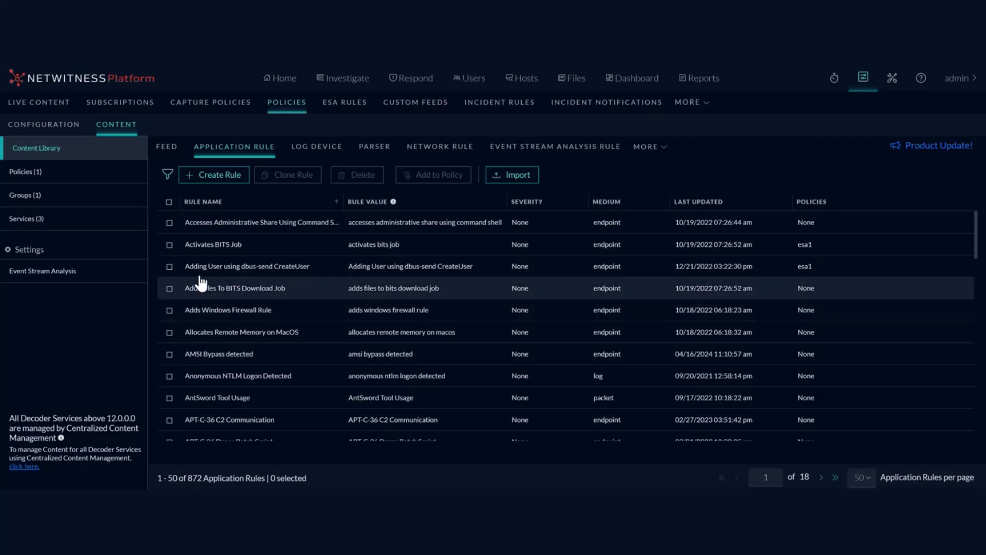
left_click(167, 174)
left_click(61, 407)
left_click(50, 422)
- Add the custom application rule "demo test app rule" to the esa1 policy
left_click(168, 240)
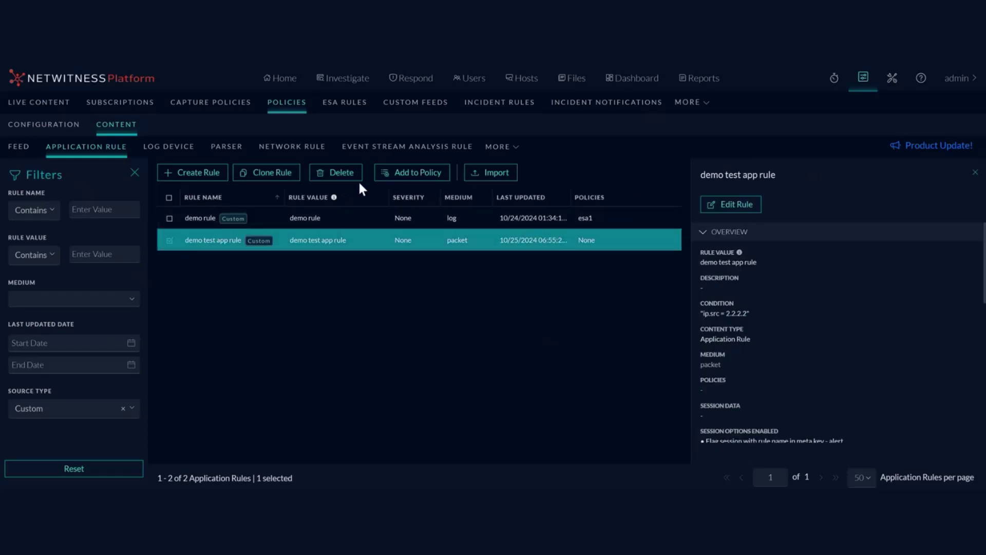
left_click(415, 172)
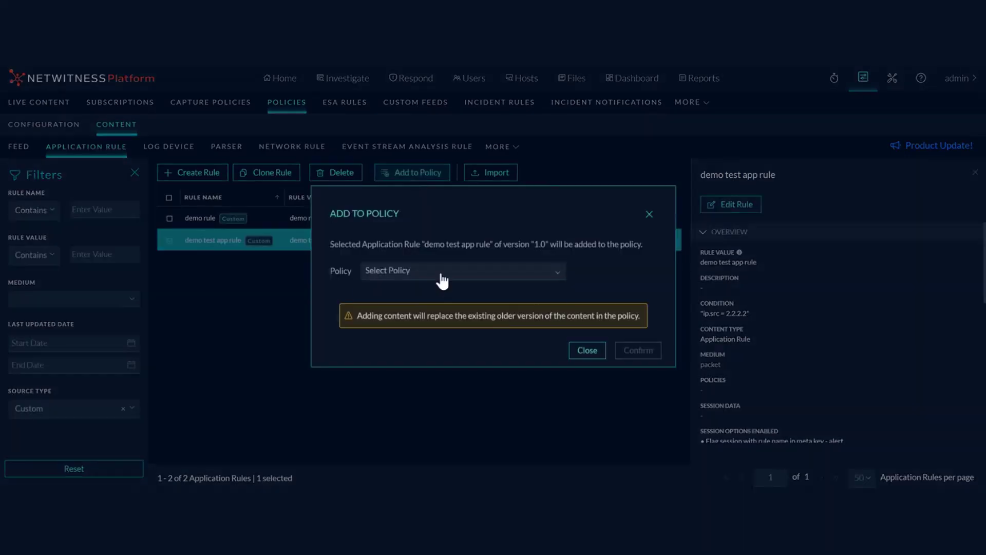
left_click(440, 276)
left_click(392, 311)
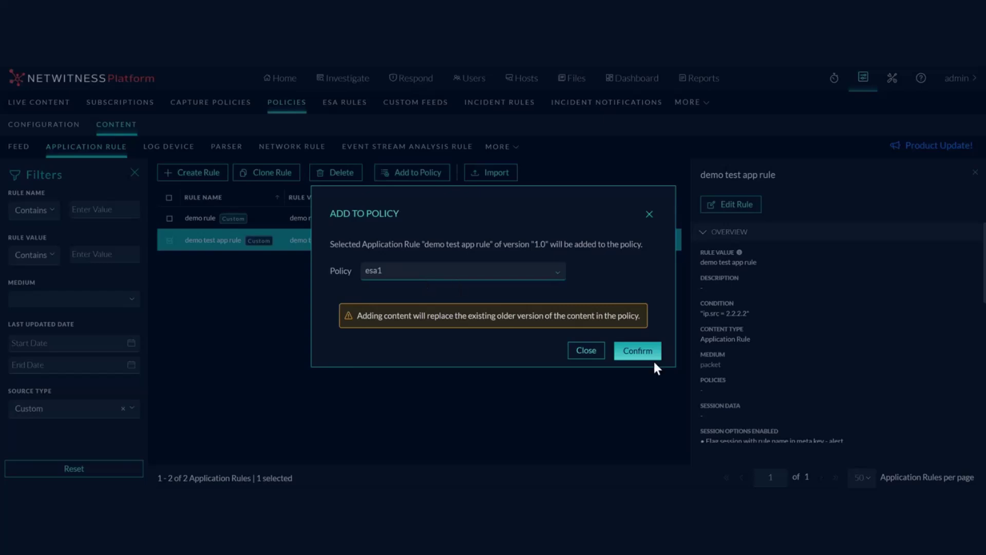
left_click(636, 354)
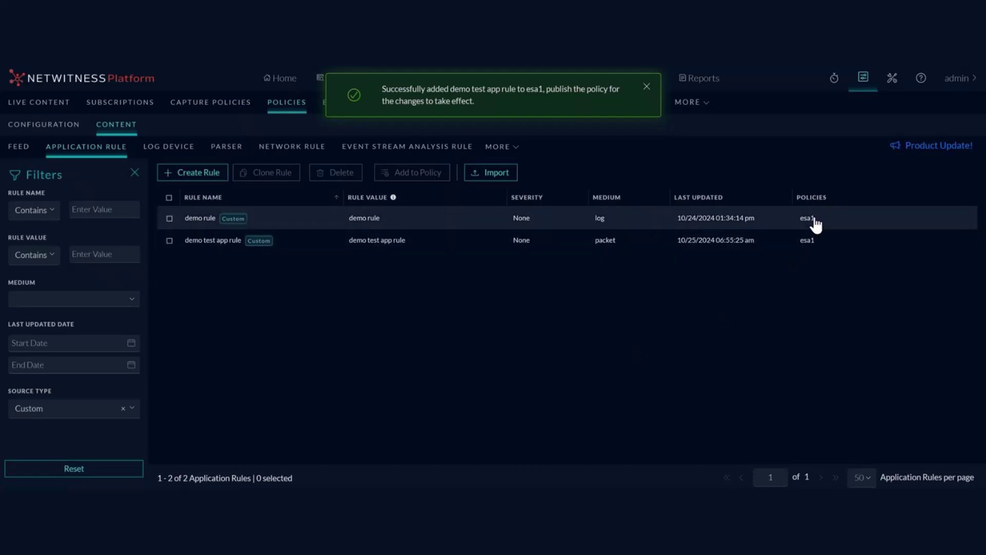
- Reset the filters on the application rule list to show all rules
left_click(135, 172)
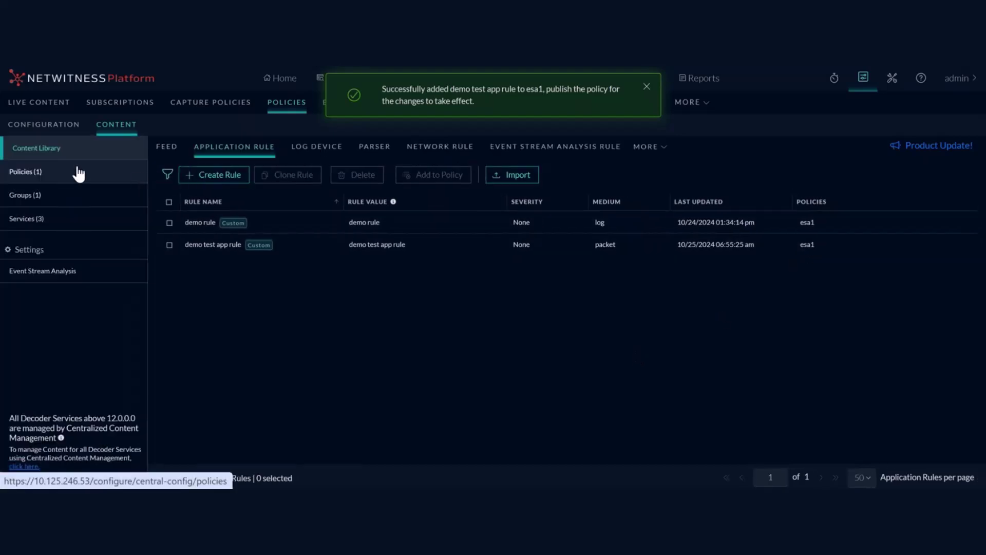
left_click(168, 174)
left_click(73, 468)
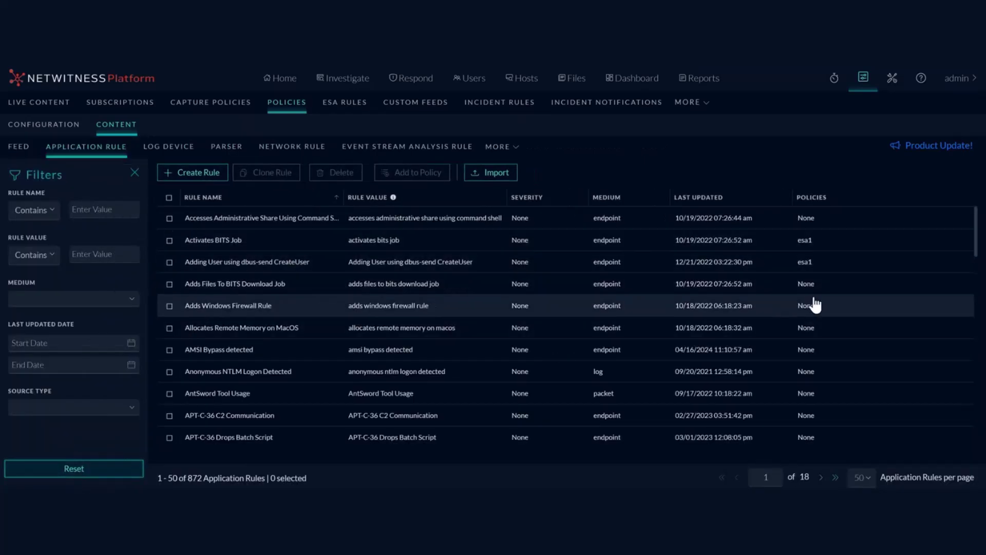
- Add the application rule "Adds Windows Firewall Rule" to the esa1 policy
left_click(822, 308)
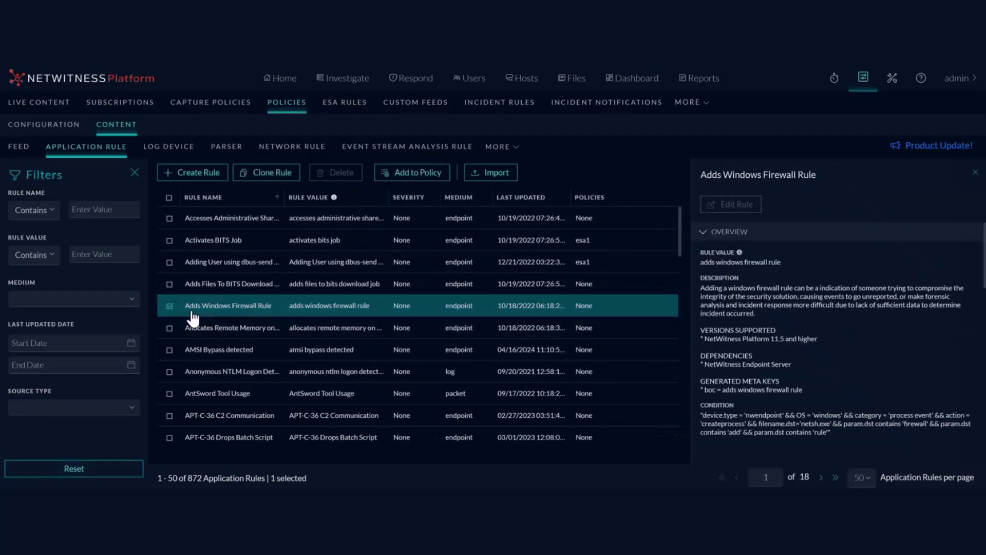
left_click(415, 176)
left_click(478, 283)
left_click(427, 307)
left_click(646, 353)
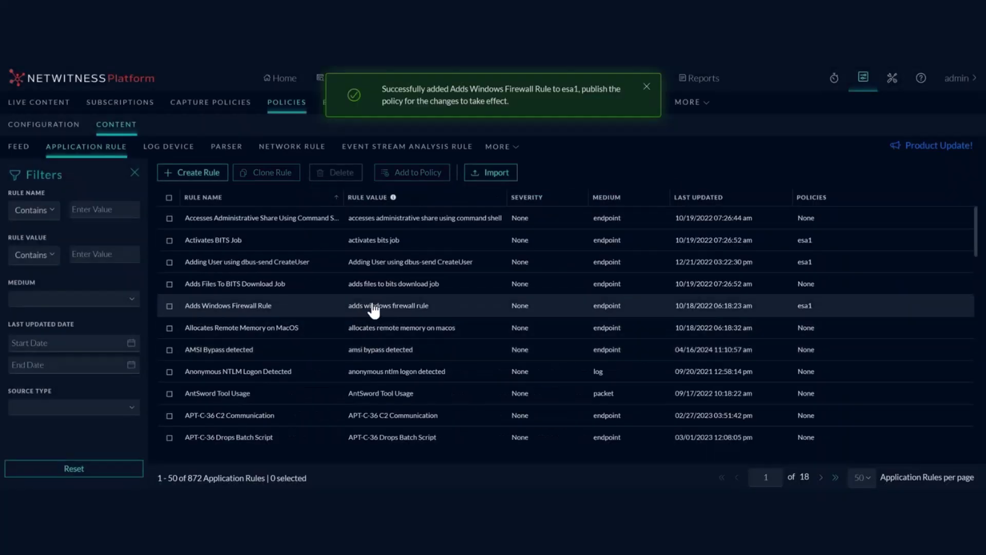
- Check which policies are still available for "Adds Windows Firewall Rule" and leave without adding it to another one
left_click(805, 311)
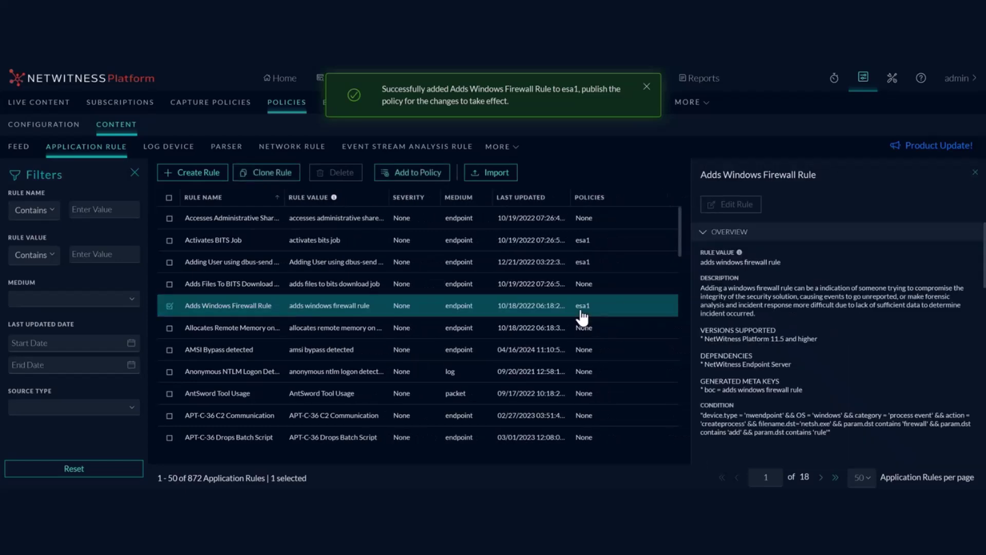
left_click(428, 172)
left_click(477, 275)
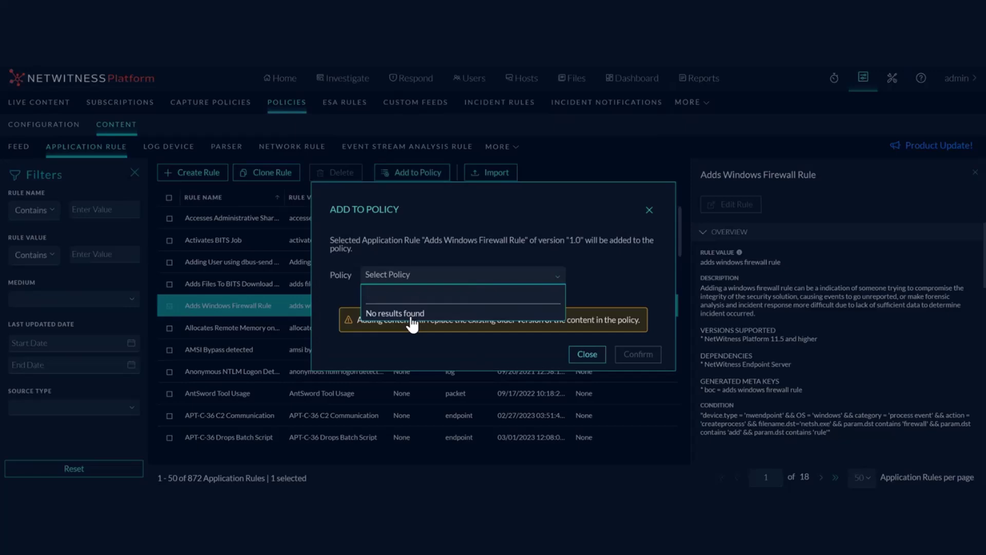
left_click(588, 354)
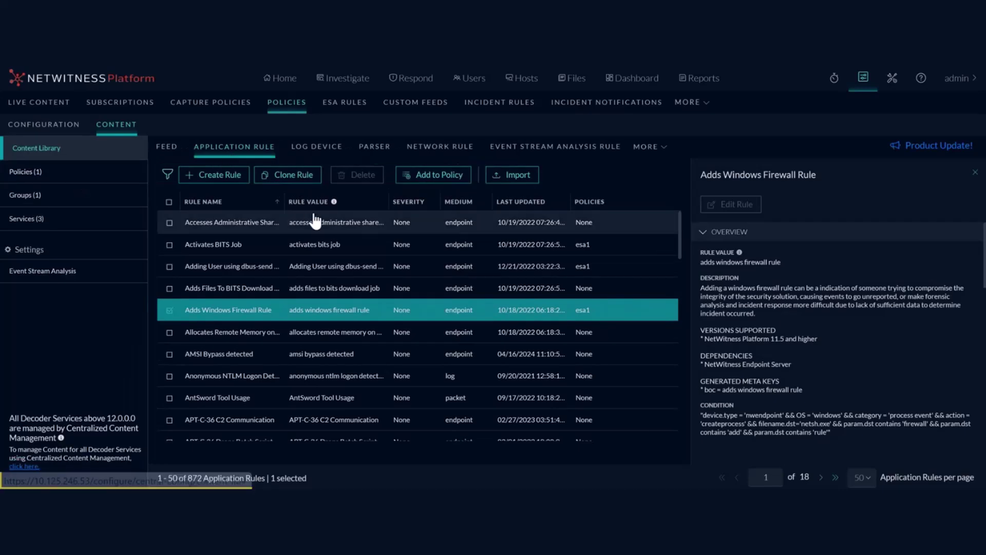
- Look at the Network Rule library and the overview and publish status of the esa1 policy
left_click(452, 153)
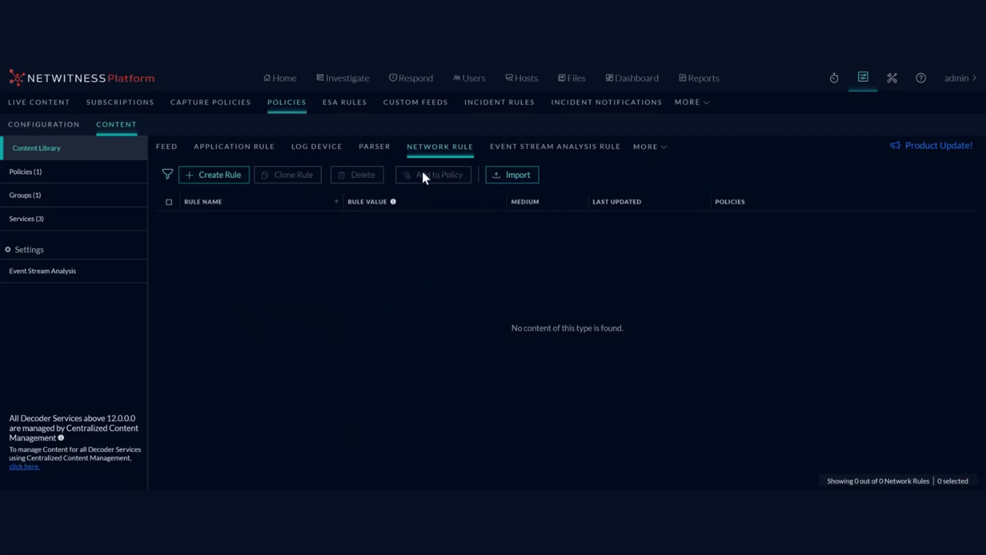
left_click(244, 153)
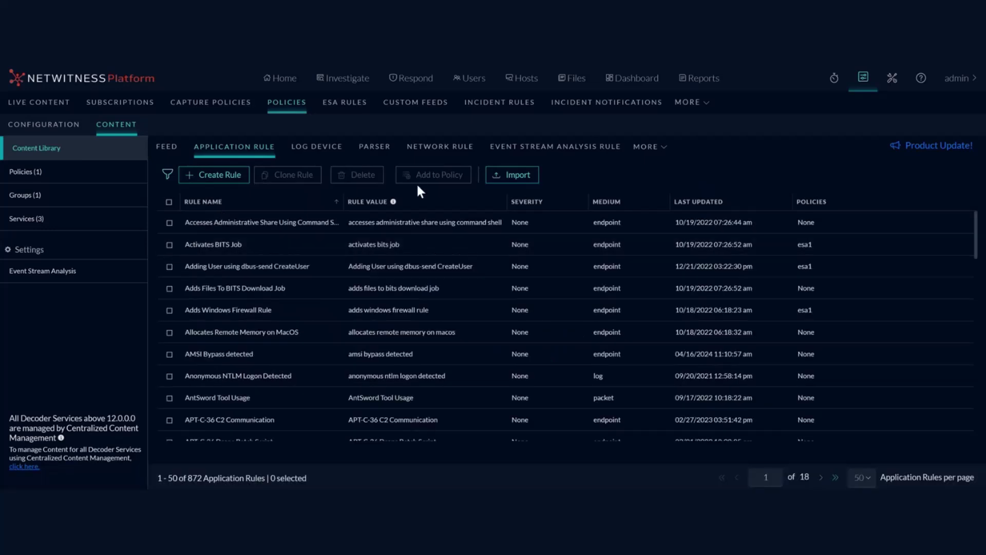
left_click(58, 174)
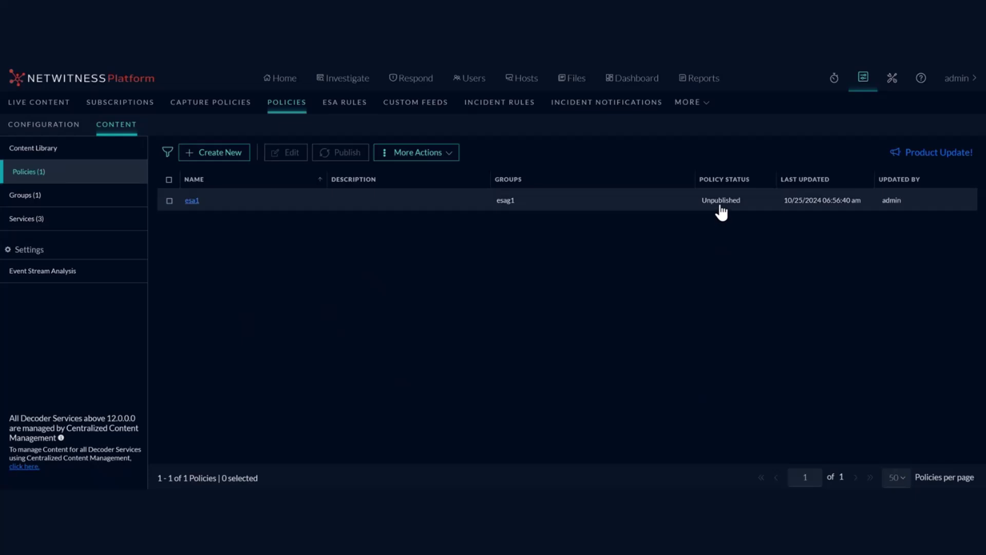
left_click(721, 211)
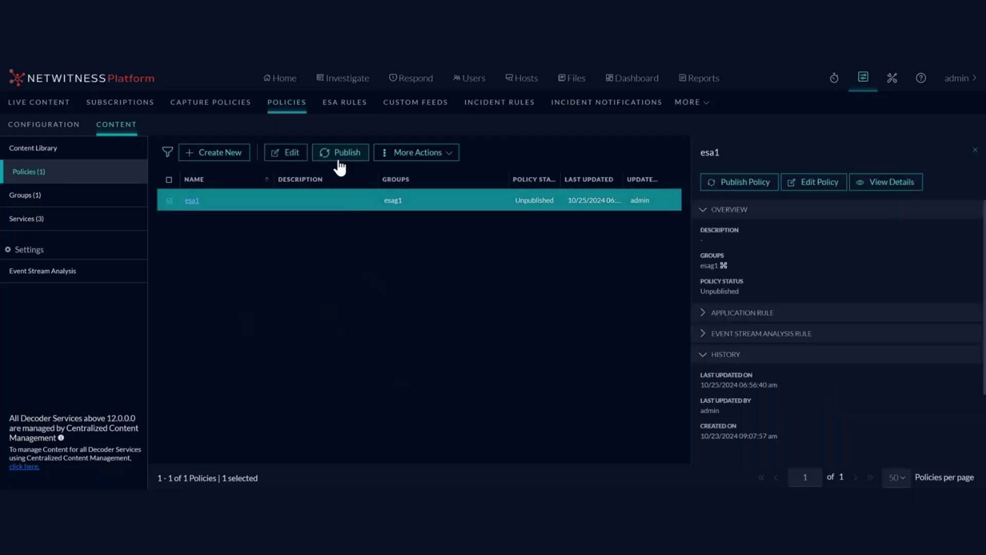
left_click(100, 159)
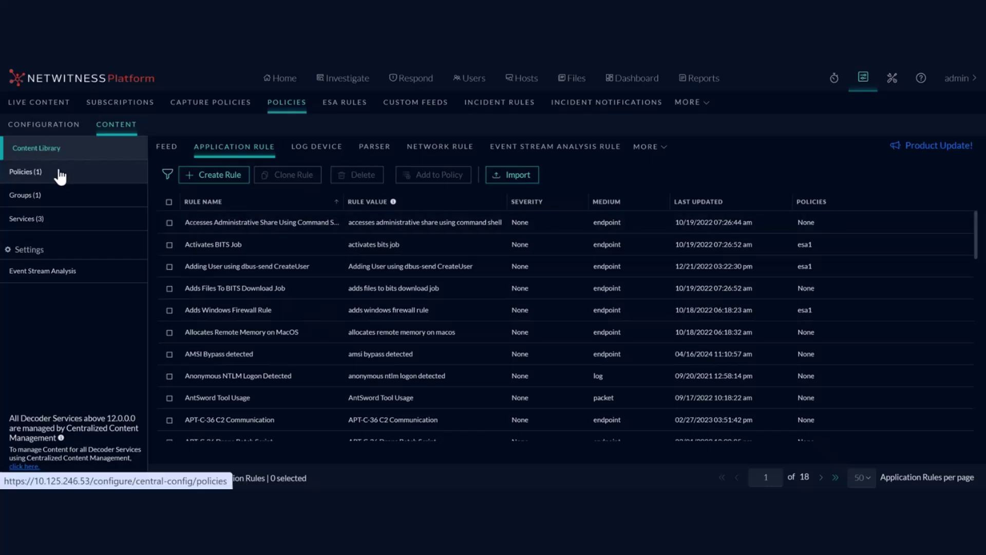
left_click(96, 173)
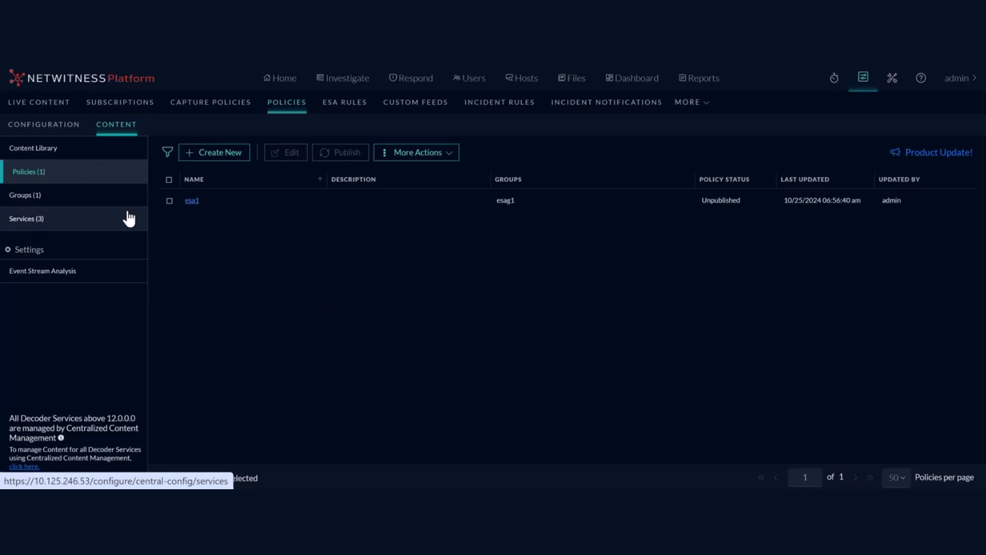
- Edit the esa1 policy's definition and add the available application rule "Registers AppCert Dll" to its selected content
left_click(169, 200)
left_click(284, 154)
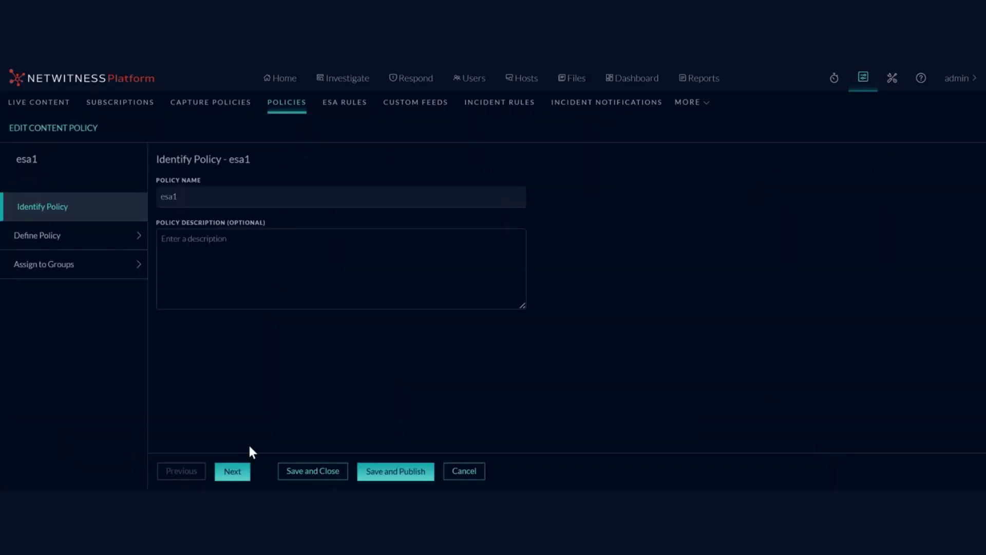
left_click(236, 471)
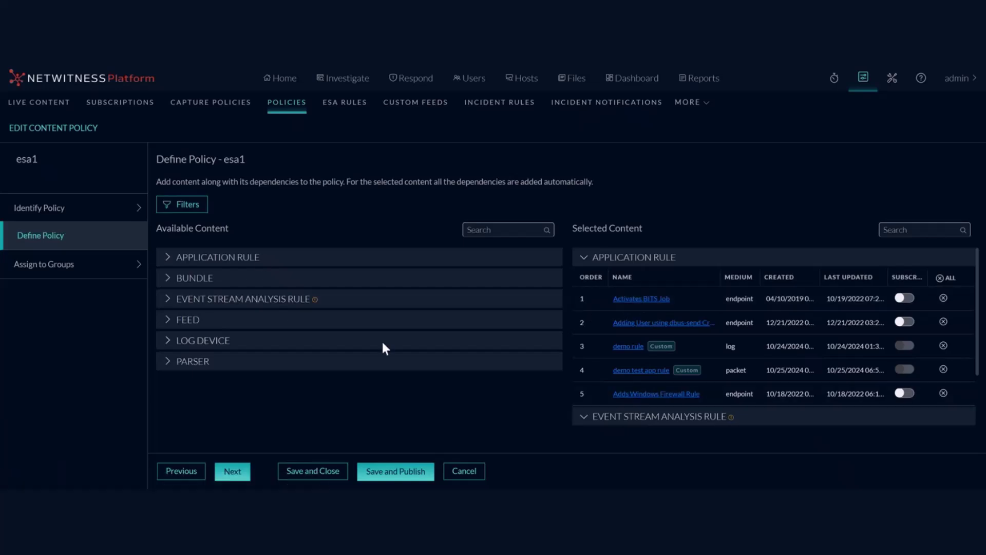
left_click(262, 257)
scroll(509, 365, "down", 2)
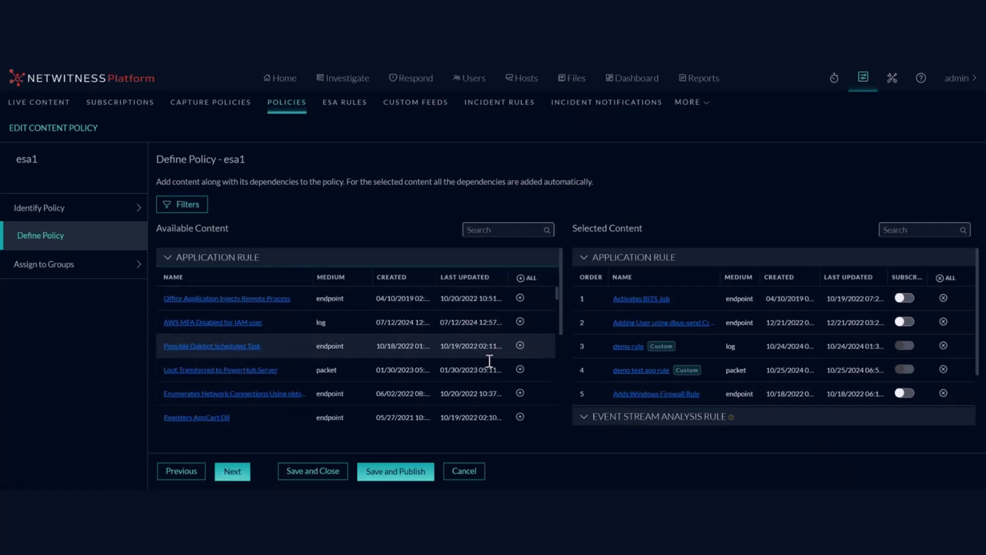
scroll(517, 364, "down", 1)
left_click(520, 358)
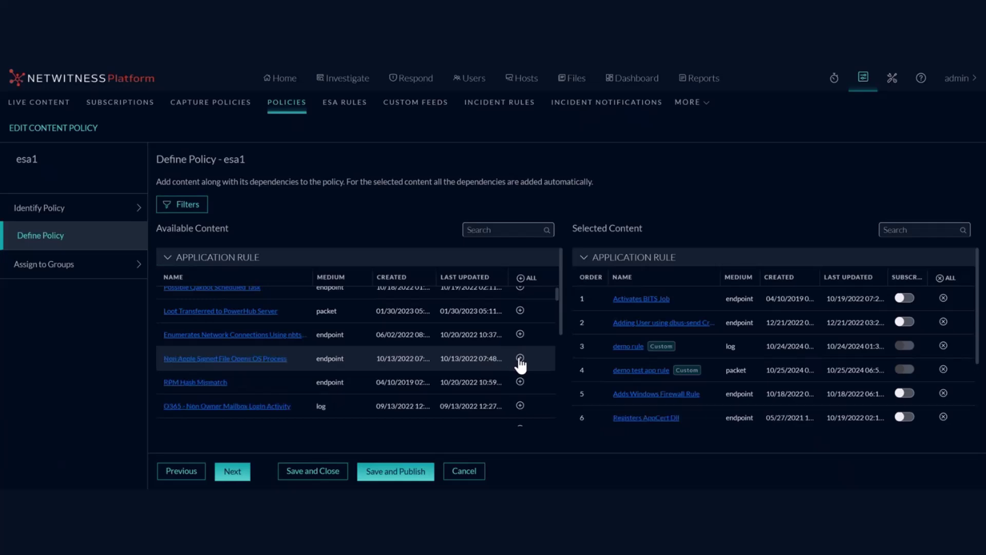
- Add the application rule "exe filetype but not exe extension" to esa1, review the selected content, and save the policy without publishing
scroll(815, 375, "down", 3)
scroll(465, 358, "down", 3)
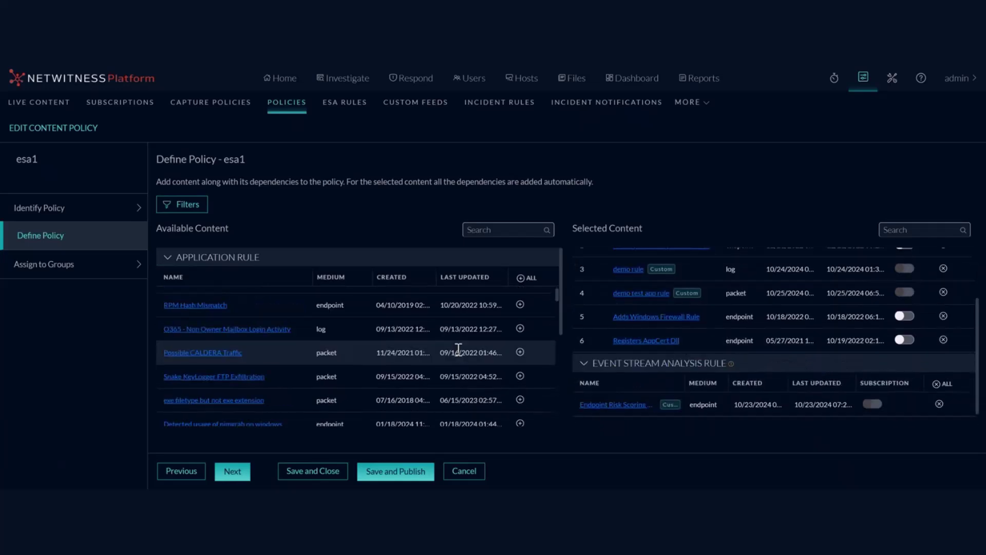
left_click(520, 400)
scroll(749, 392, "down", 2)
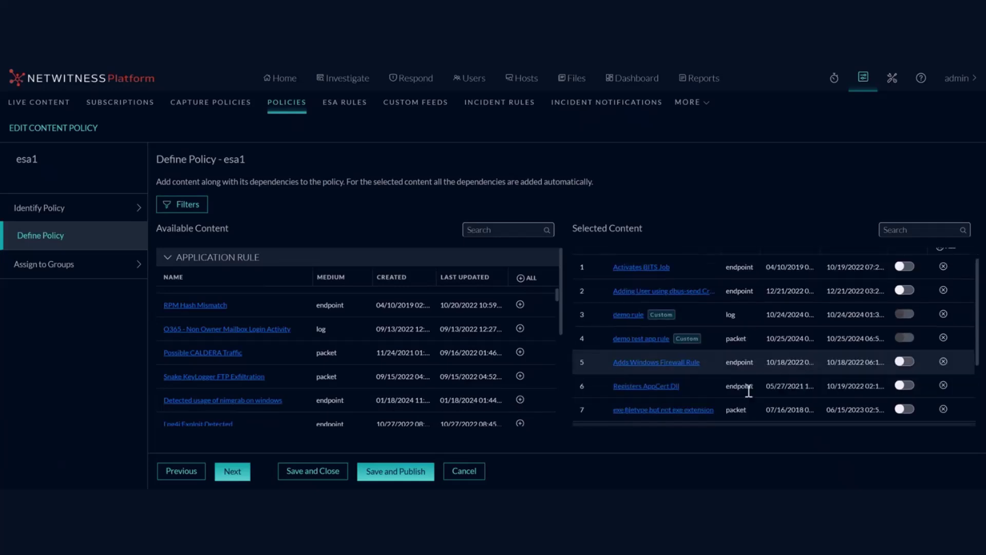
scroll(674, 356, "up", 2)
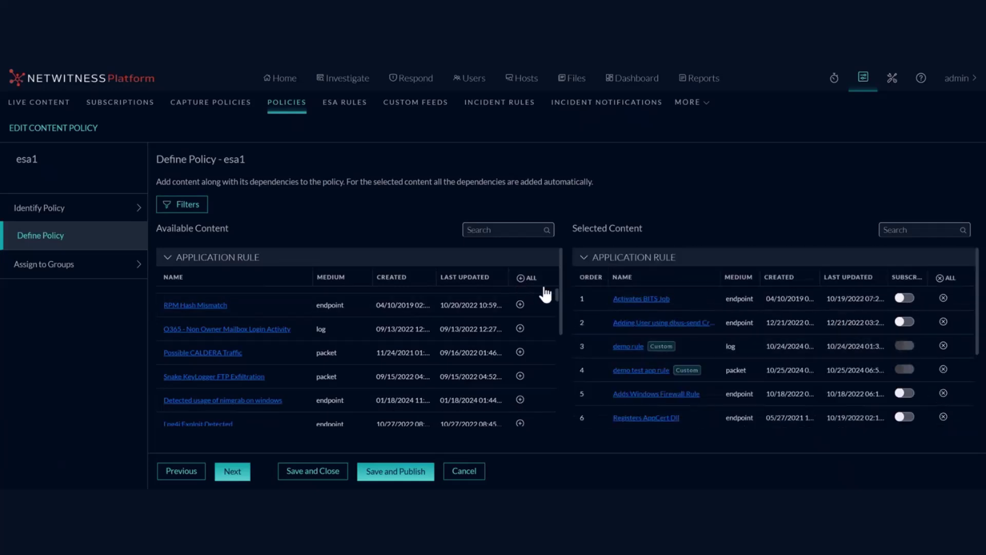
left_click(166, 260)
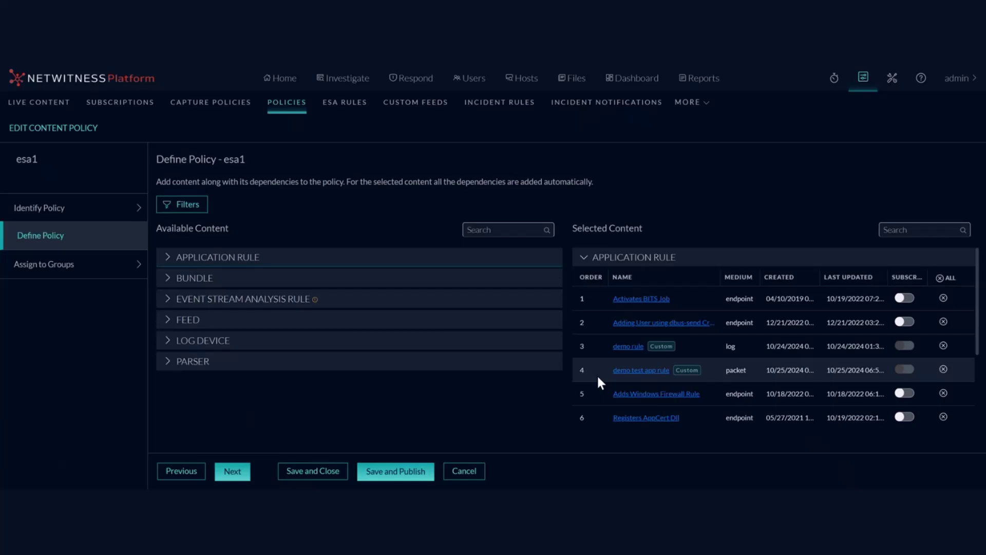
left_click(294, 469)
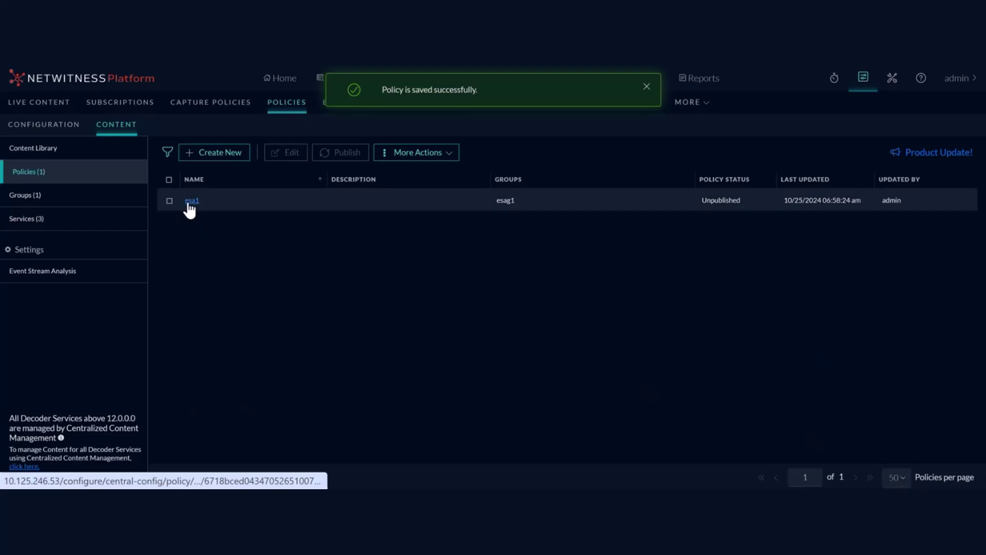
- Reorder the application rules in esa1 so "Adds Windows Firewall Rule" precedes "demo test app rule", and return to the policy list
left_click(190, 201)
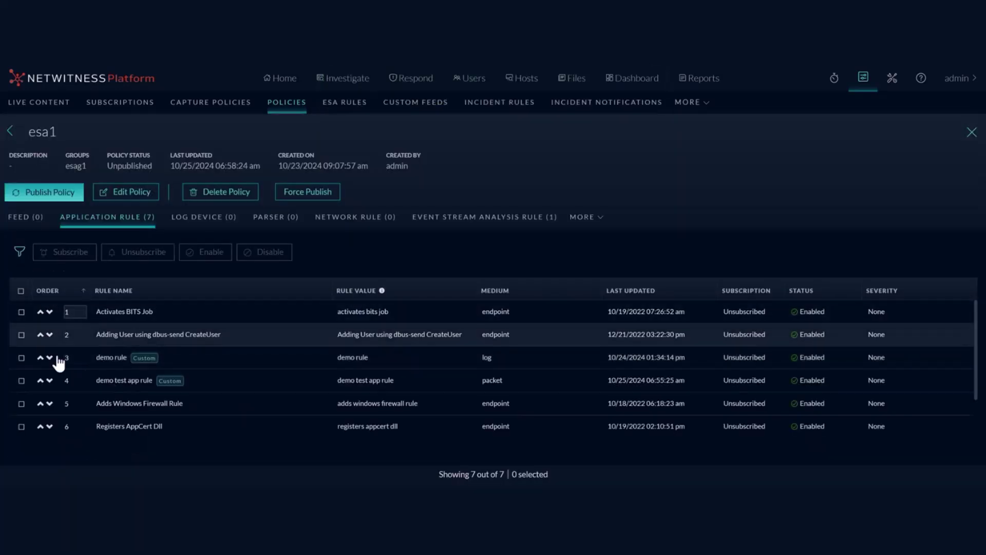
left_click(50, 403)
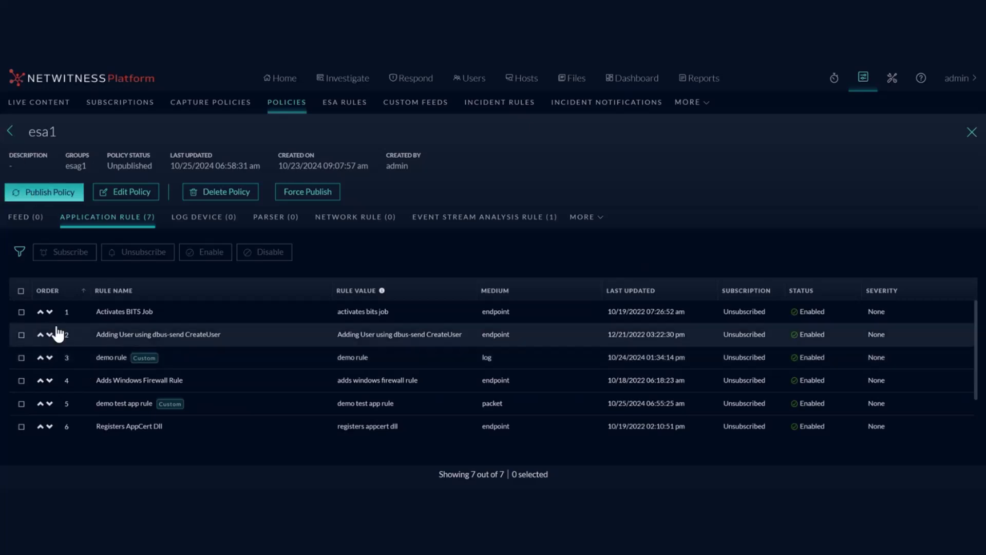
left_click(13, 136)
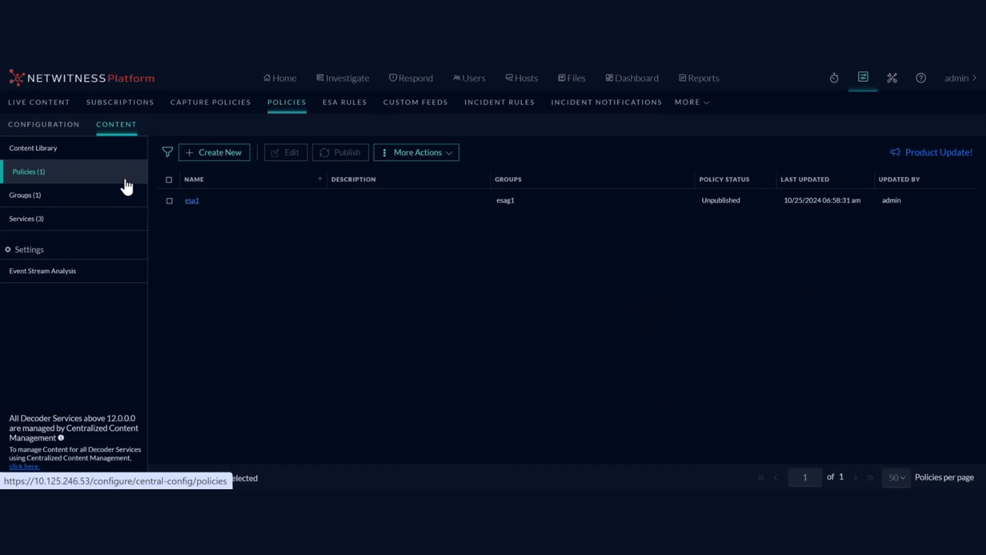
- Review the details of the configuration group "my gp1" and its publish options, leaving without publishing
left_click(45, 130)
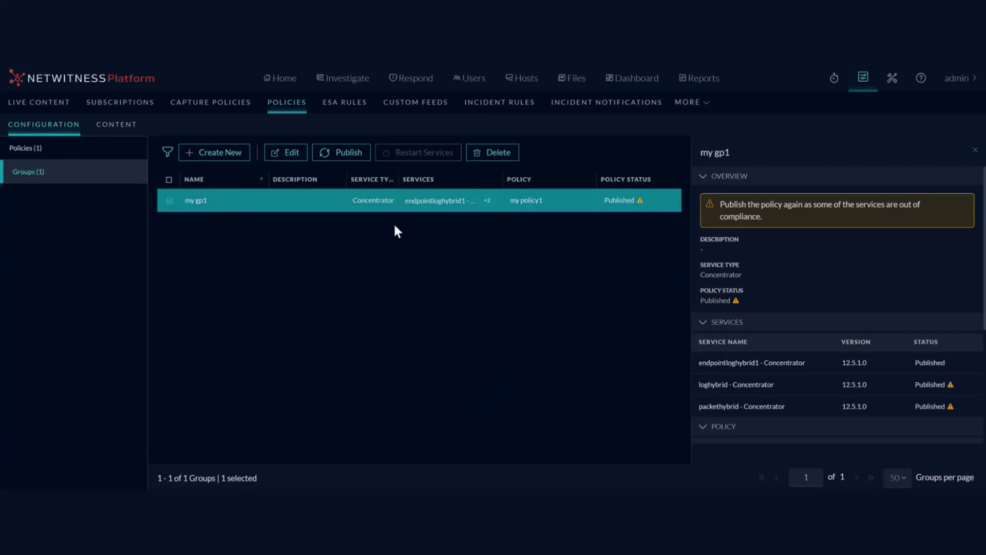
left_click(499, 211)
left_click(596, 207)
scroll(817, 276, "down", 3)
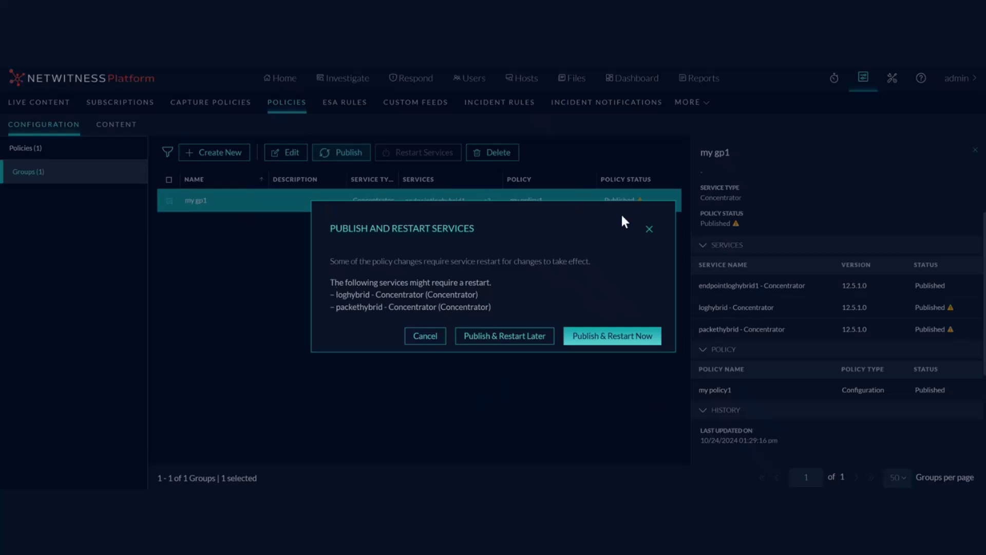
left_click(650, 229)
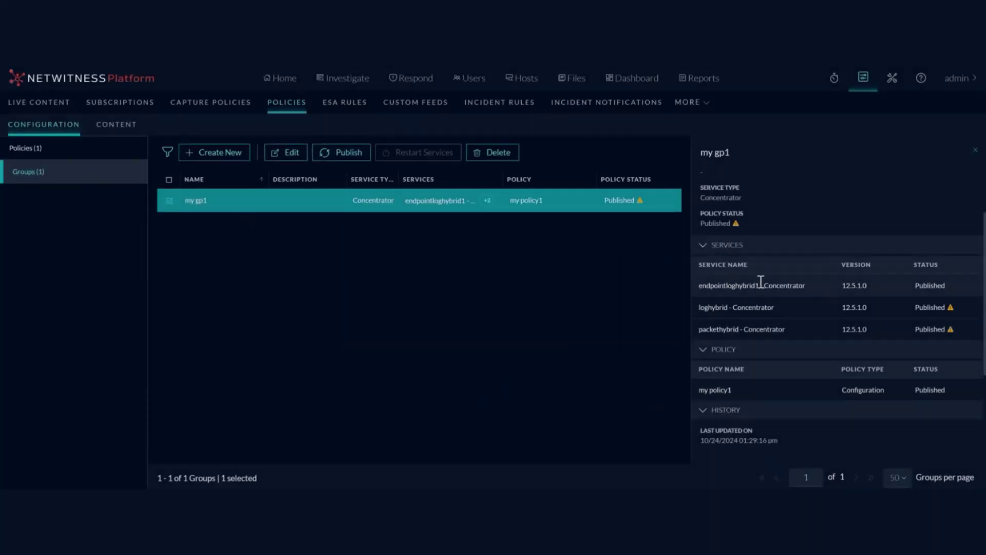
- Examine the publish status of each Concentrator service in the group "my gp1"
left_click_drag(760, 285, 769, 326)
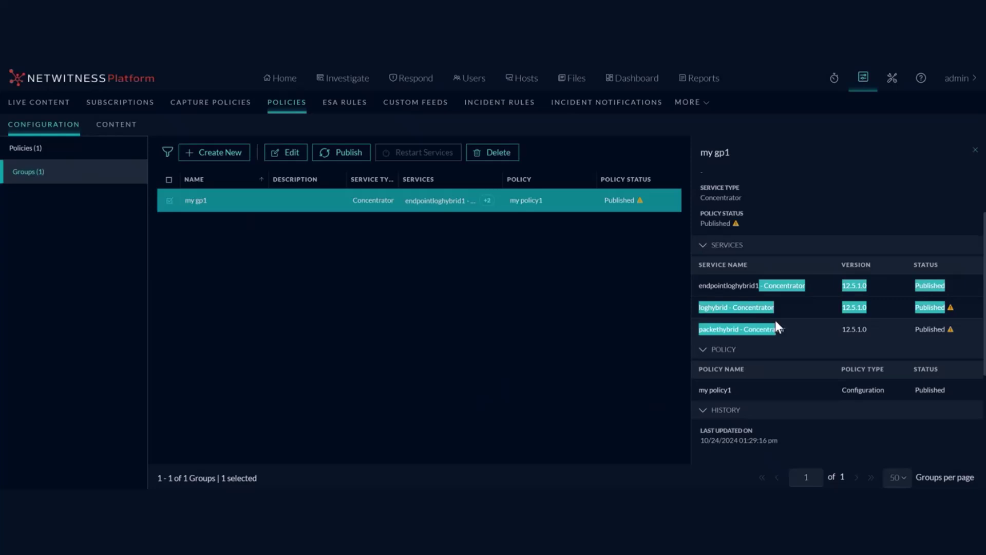
left_click(776, 323)
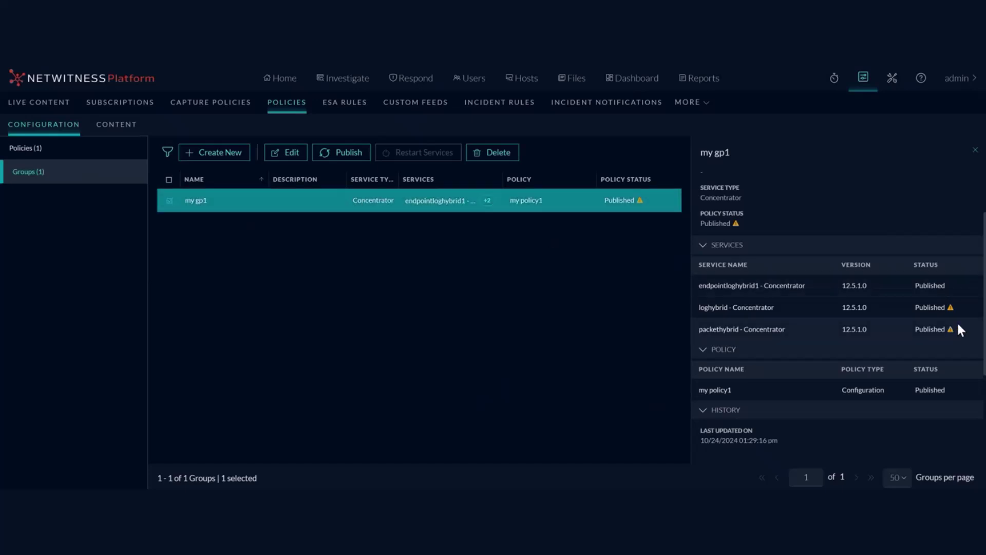
left_click_drag(948, 282, 692, 288)
left_click(488, 262)
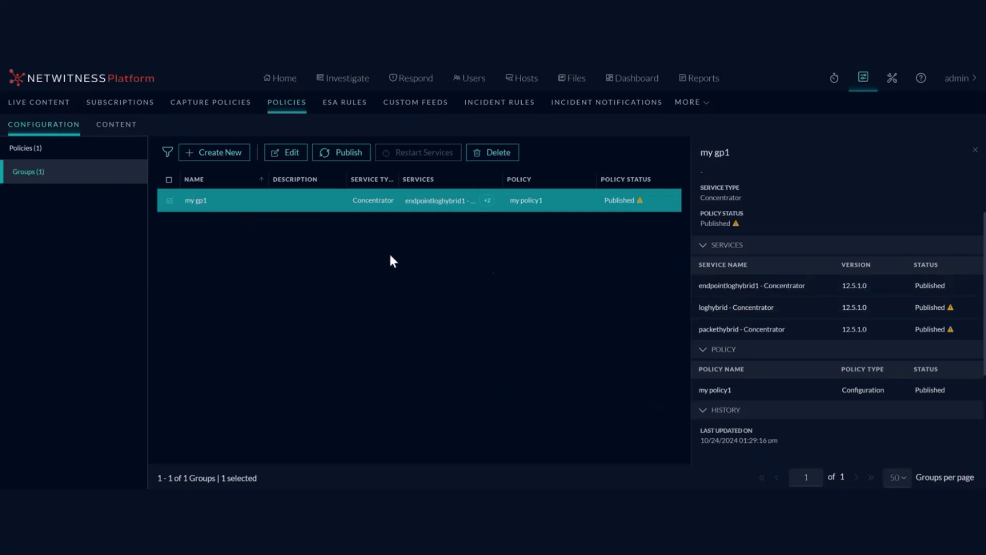
- Check which services in "my gp1" might require a restart on publishing, and cancel the publish
left_click(335, 153)
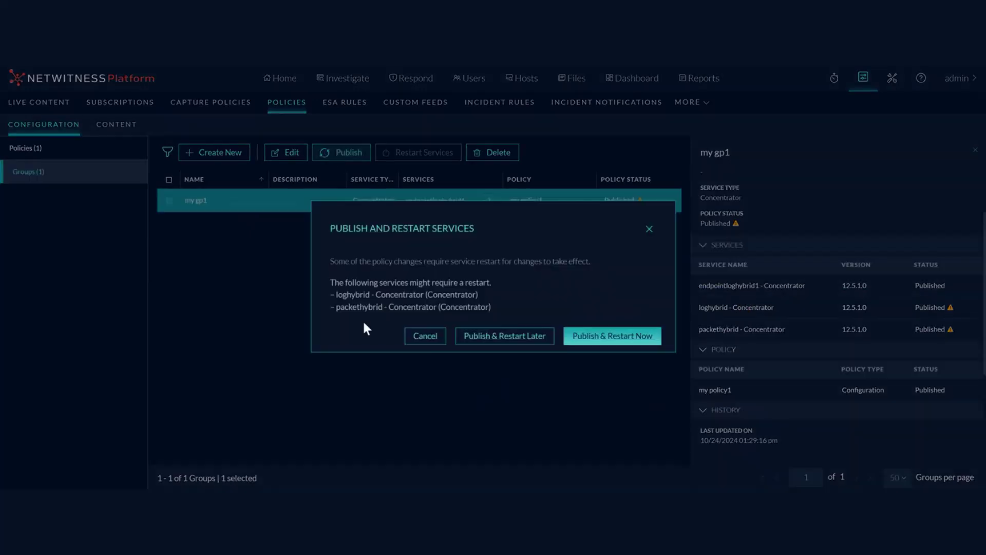
left_click_drag(495, 307, 335, 294)
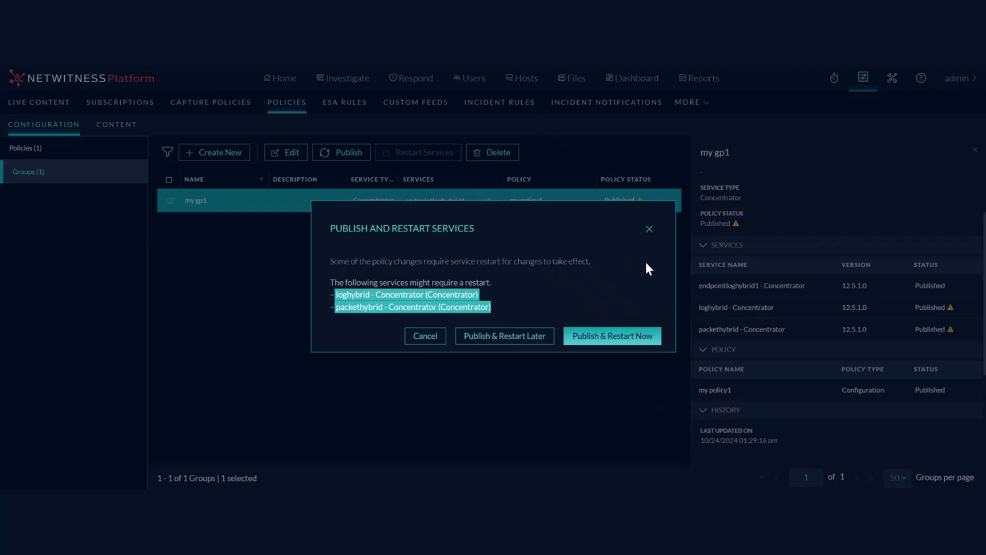
left_click(650, 230)
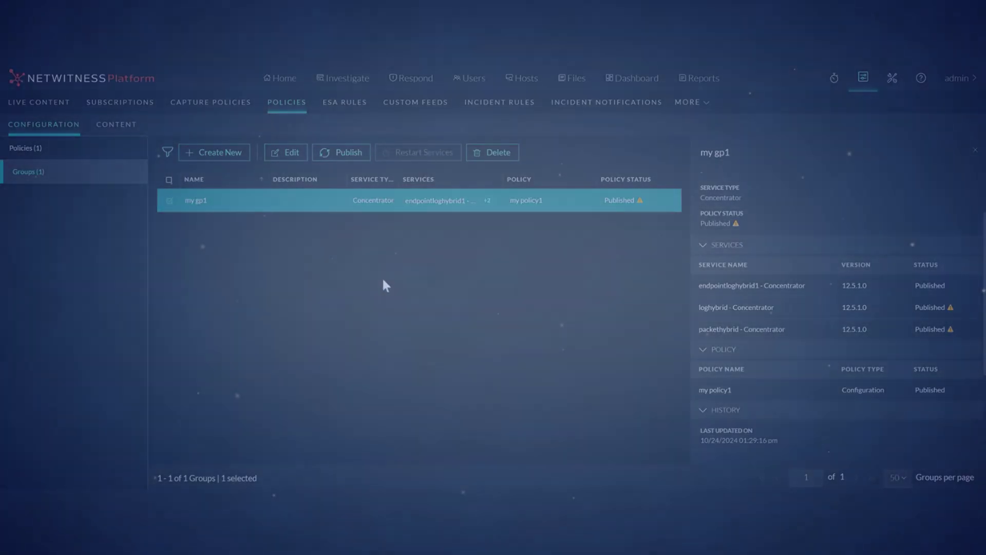